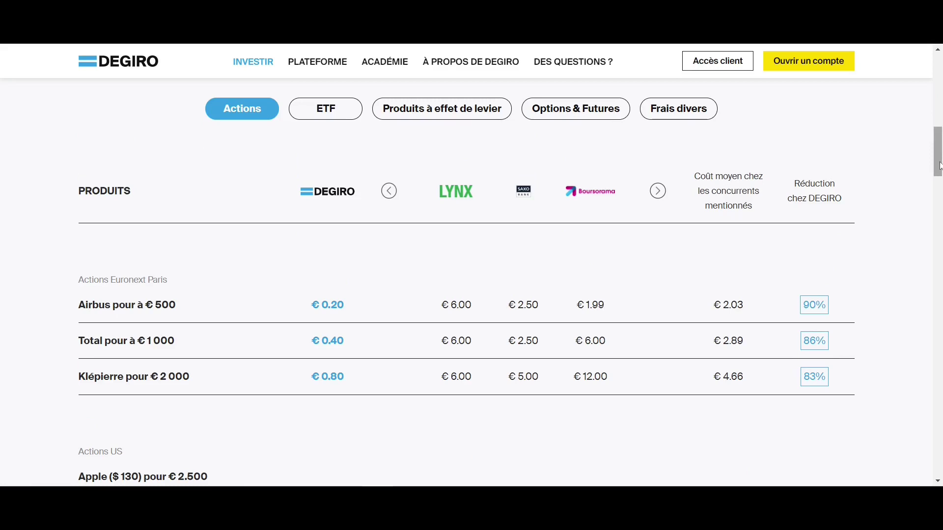
pyautogui.moveTo(938, 166); pyautogui.dragTo(938, 89)
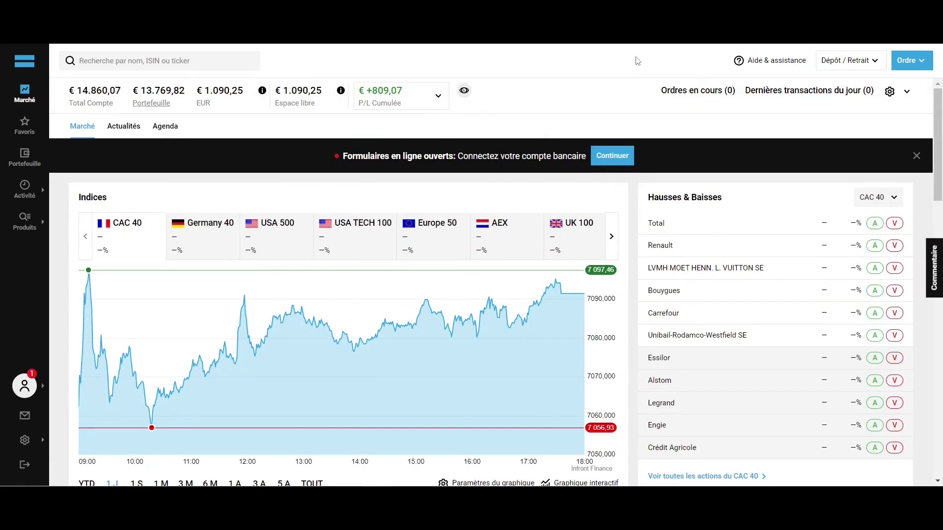
# - Look at the deposit and withdrawal options available for the trading account
pyautogui.click(795, 69)
pyautogui.click(840, 64)
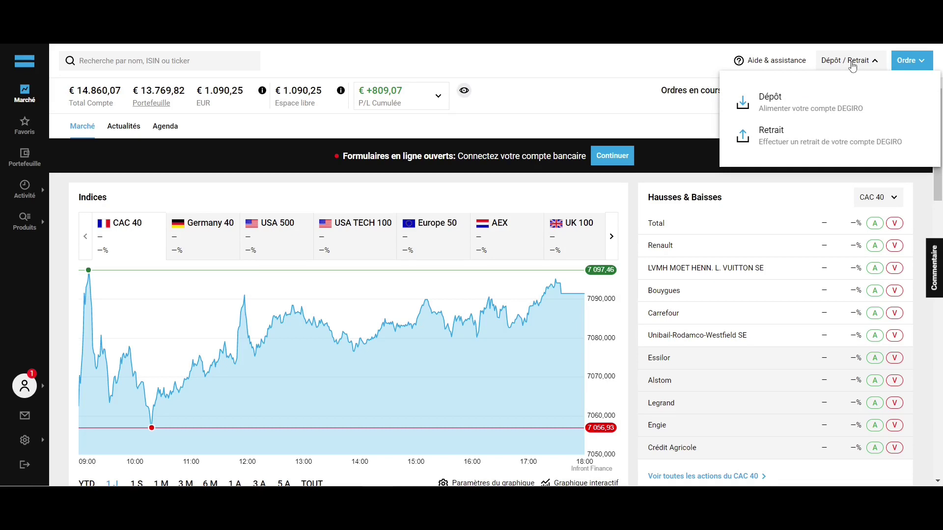
pyautogui.click(852, 65)
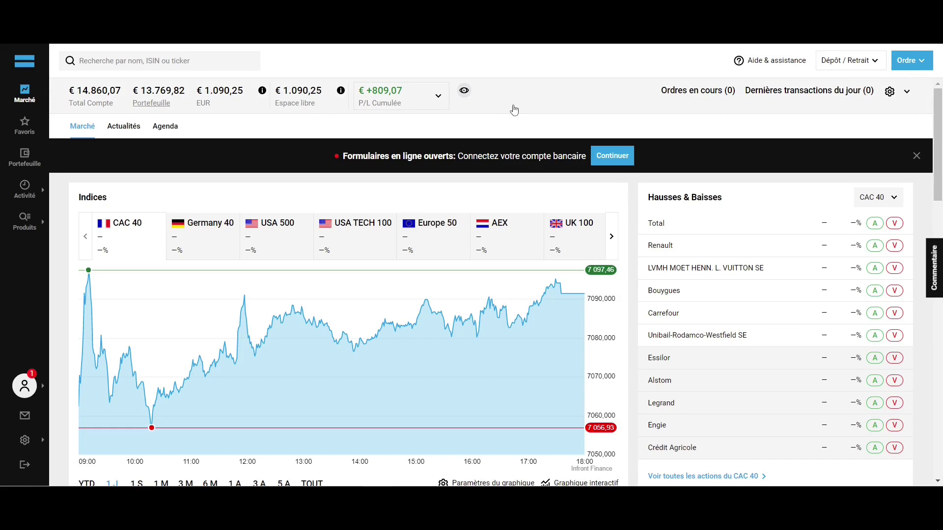
# - Look through the market page's news, agenda and currency sections, and through the list of favourite stocks
pyautogui.scroll(-5, 626, 201)
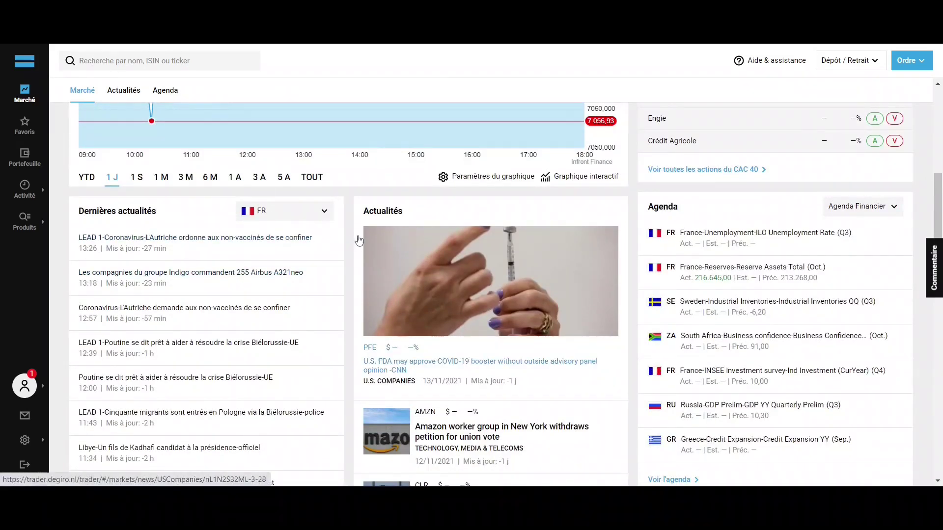
pyautogui.scroll(-4, 341, 244)
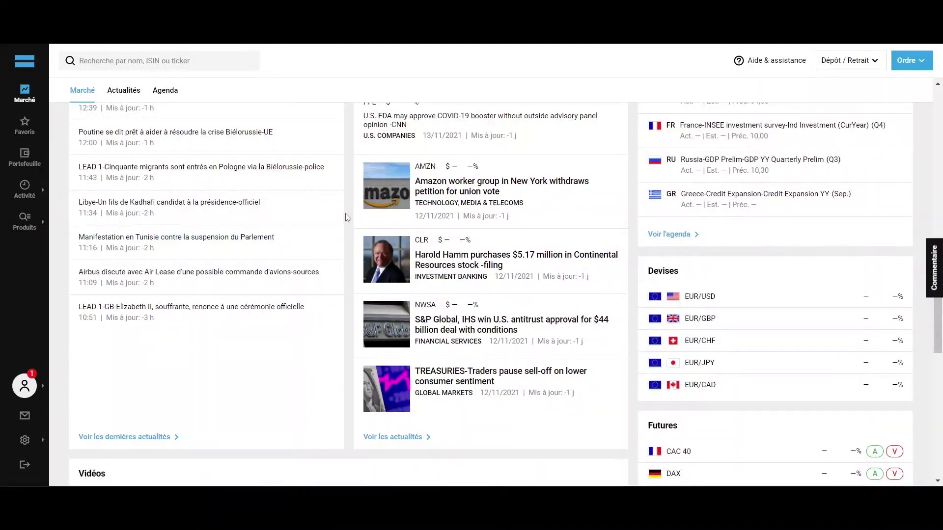
pyautogui.click(25, 125)
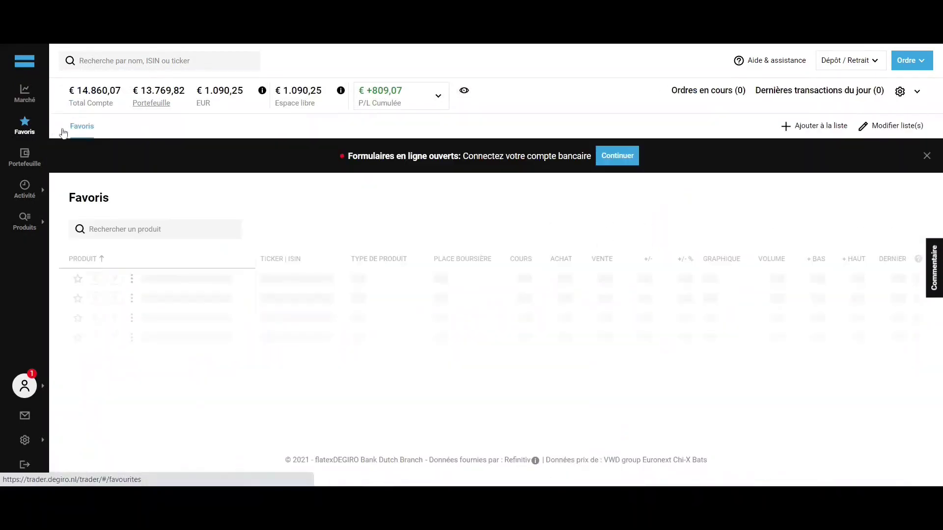
pyautogui.scroll(-3, 272, 191)
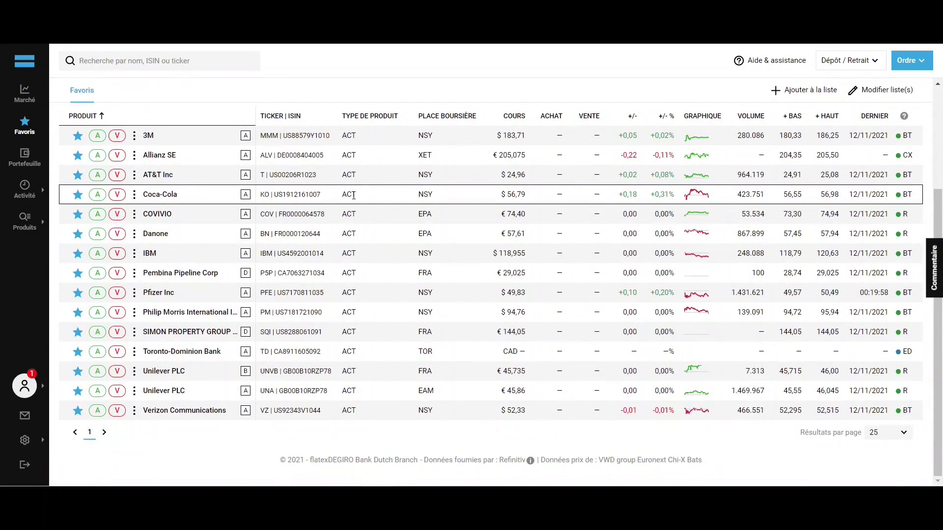
pyautogui.scroll(3, 354, 195)
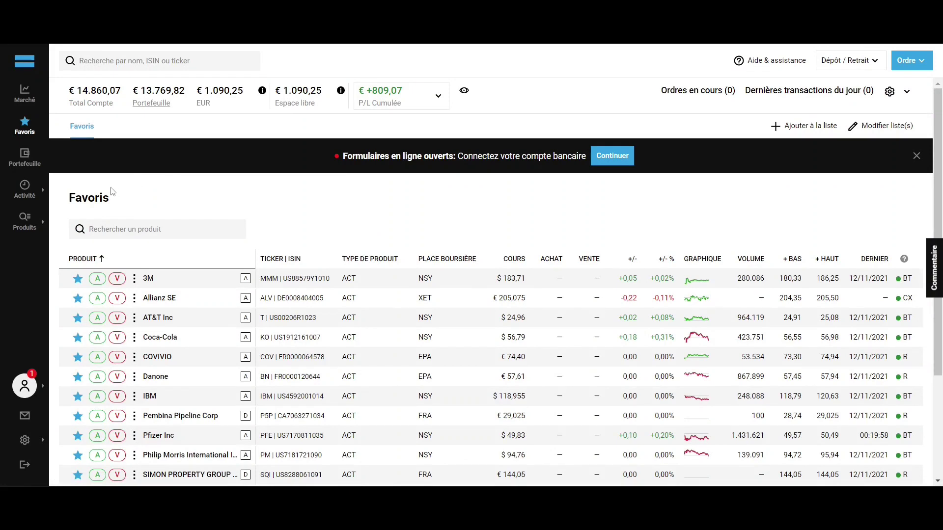
# - List all French stocks from the product catalogue
pyautogui.moveTo(21, 229)
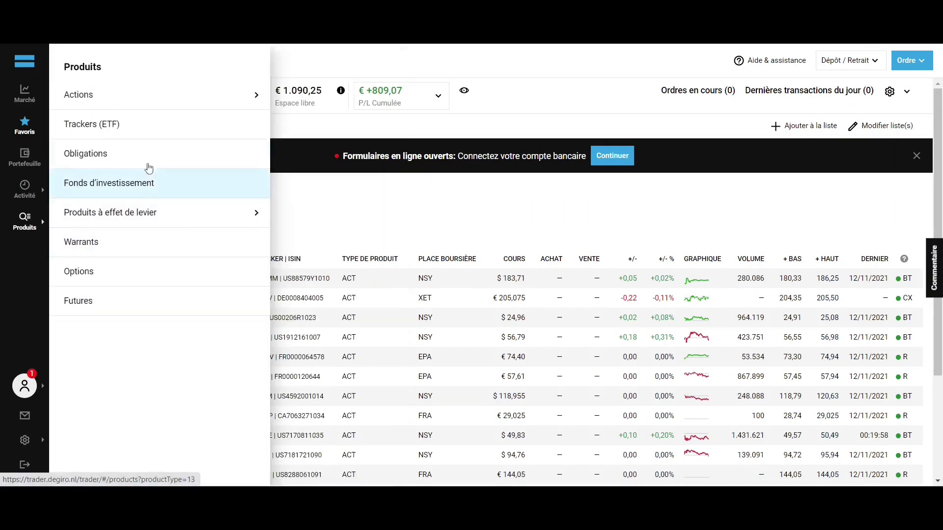
pyautogui.moveTo(168, 94)
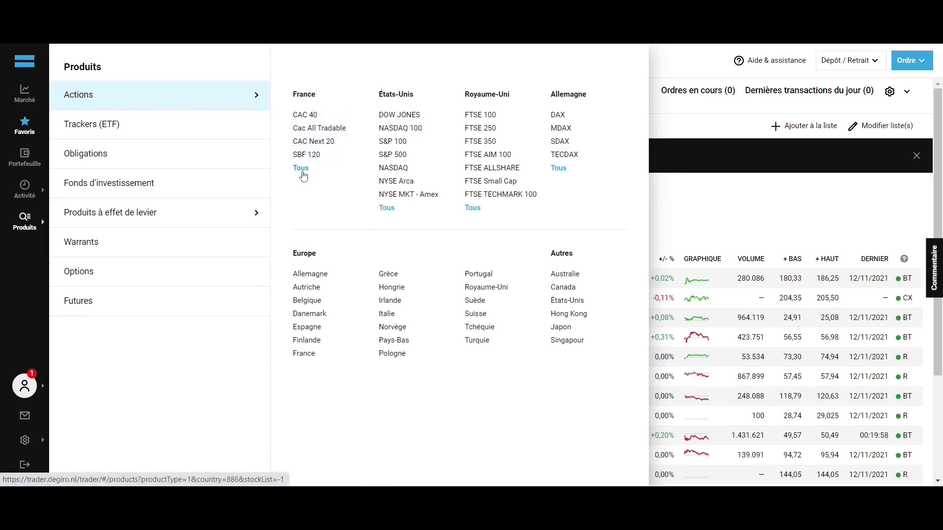
pyautogui.click(302, 174)
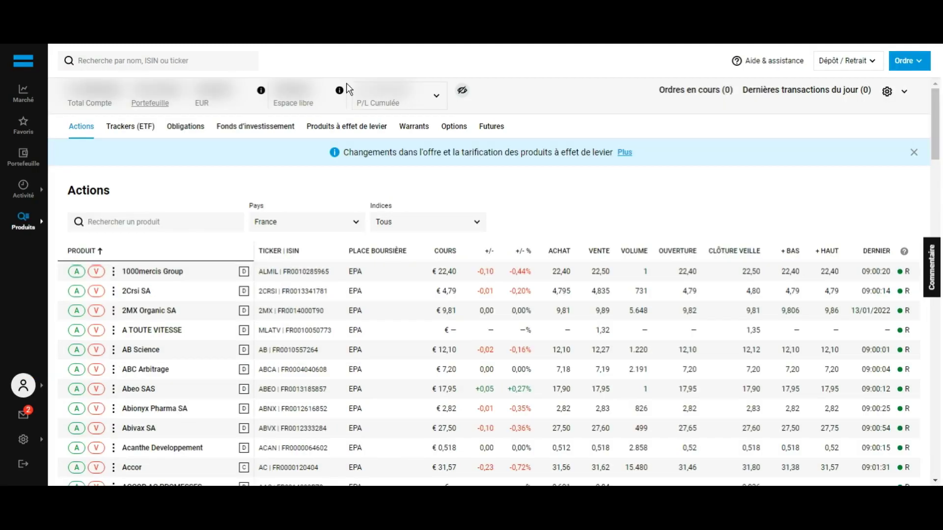
# - Search for the stock "Pz Cussons Plc" and open its London Stock Exchange product page
pyautogui.click(179, 69)
pyautogui.write('Pz Cus')
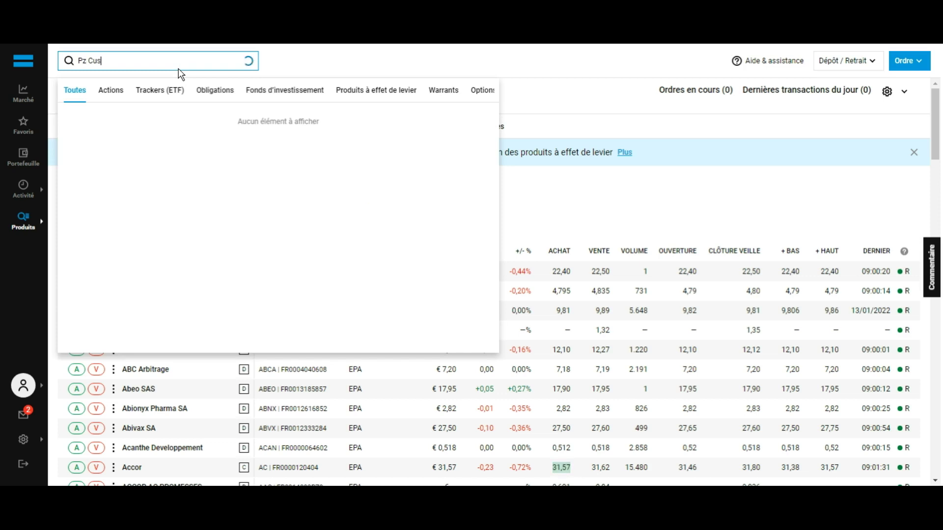
pyautogui.write('sons Plc')
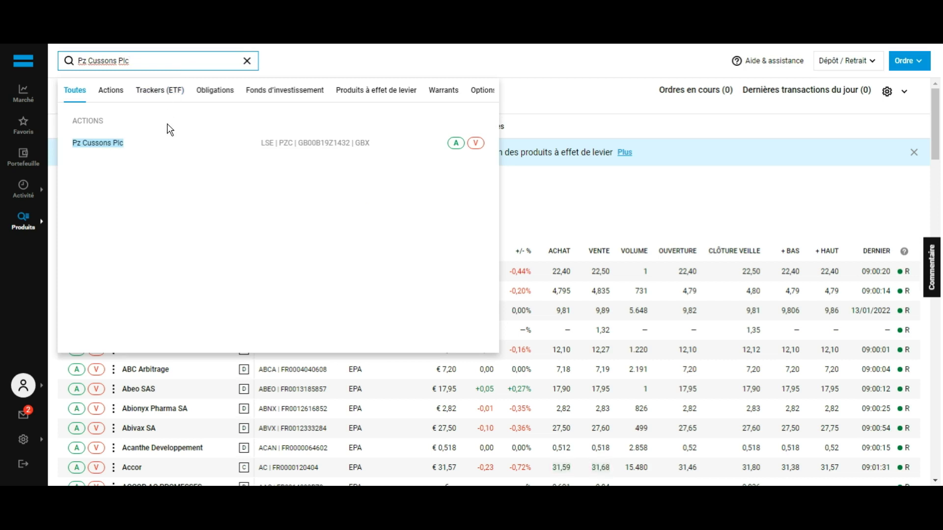
pyautogui.click(162, 148)
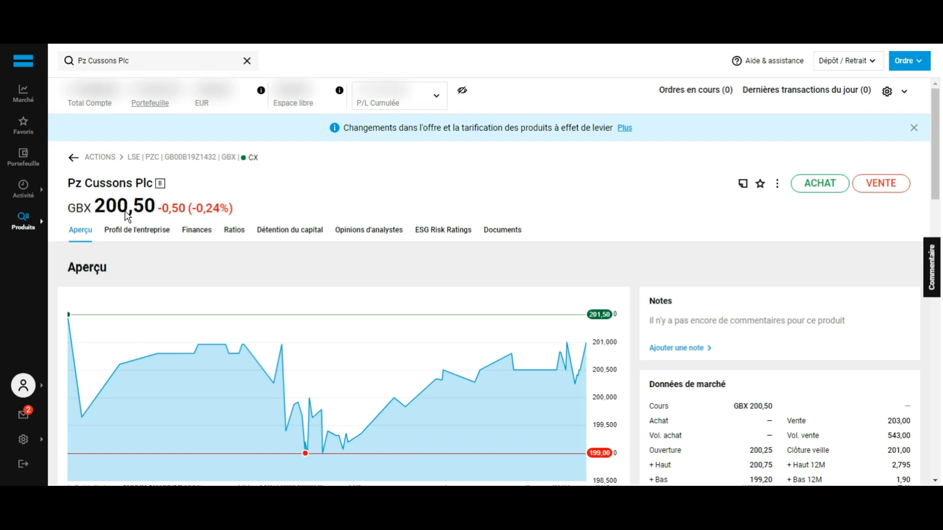
# - Examine the Pz Cussons Plc price chart, market data and financial information, ending on the overview
pyautogui.scroll(-2, 125, 210)
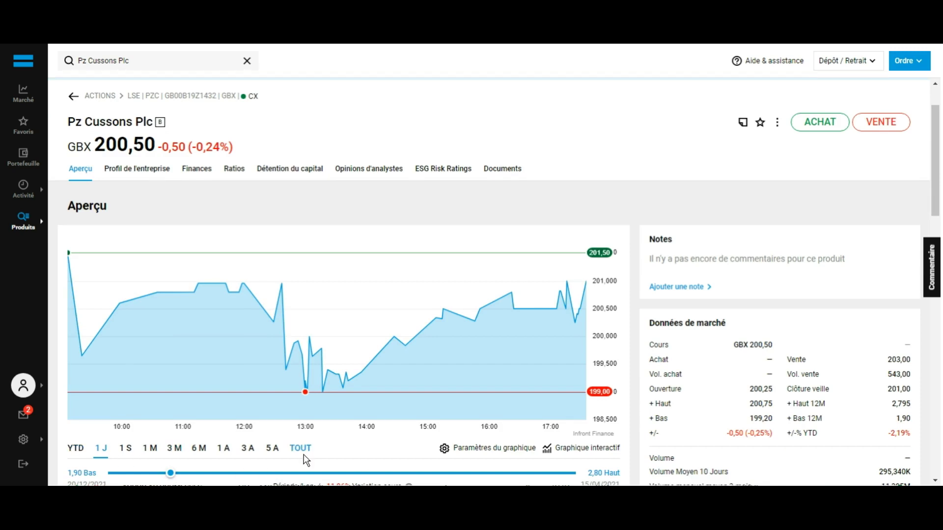
pyautogui.scroll(-8, 304, 460)
pyautogui.scroll(7, 278, 231)
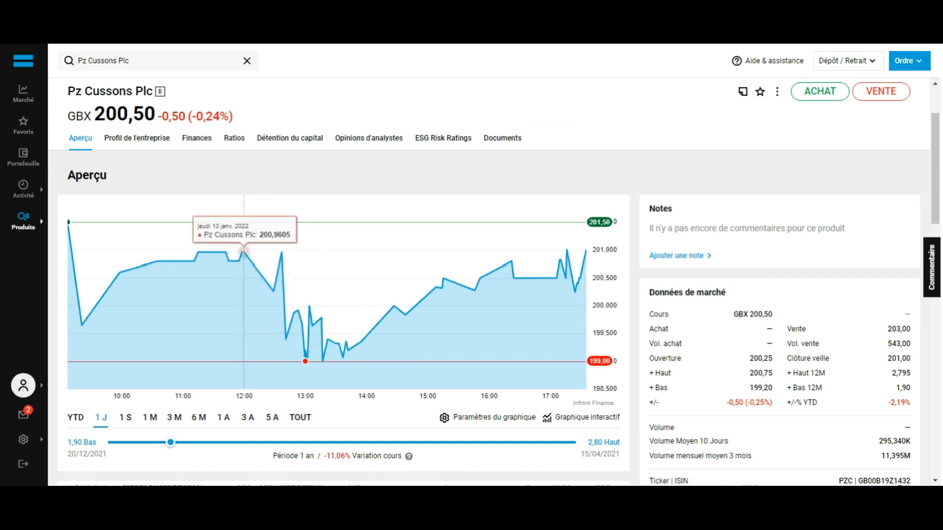
pyautogui.click(205, 146)
pyautogui.click(81, 230)
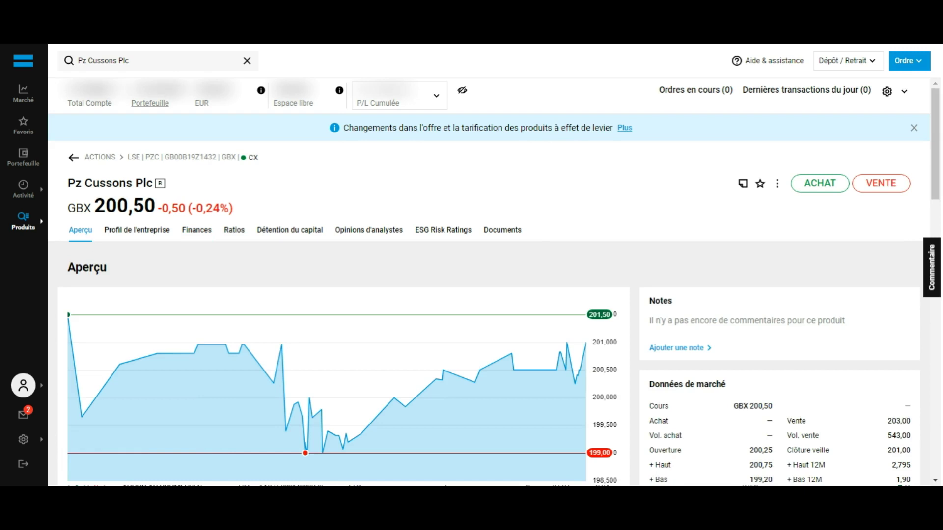
# - Prepare a market-price (Au marché) buy order for 1 Pz Cussons Plc share, and close the order form
pyautogui.click(819, 186)
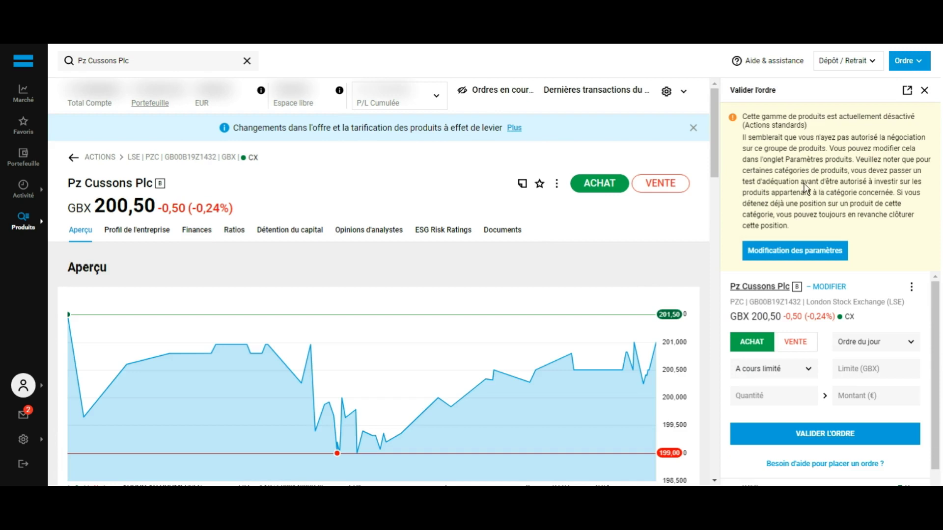
pyautogui.click(777, 375)
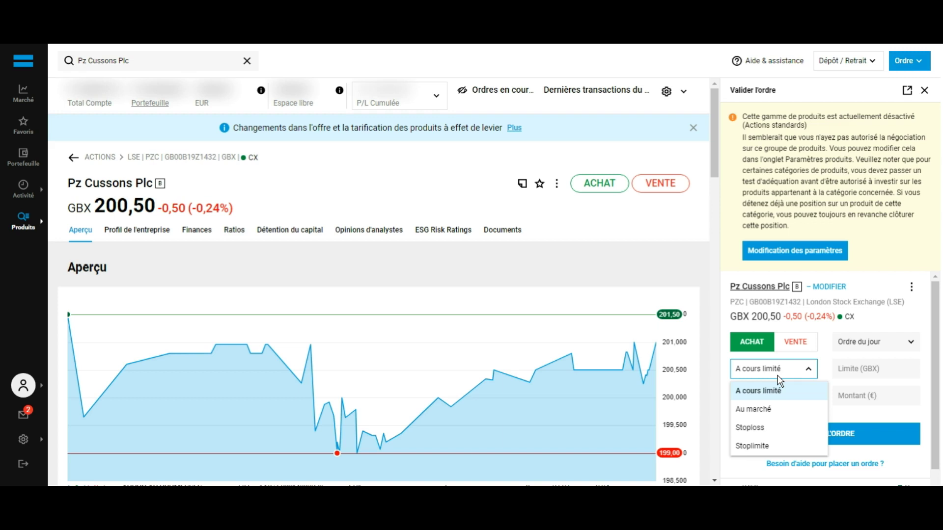
pyautogui.click(778, 412)
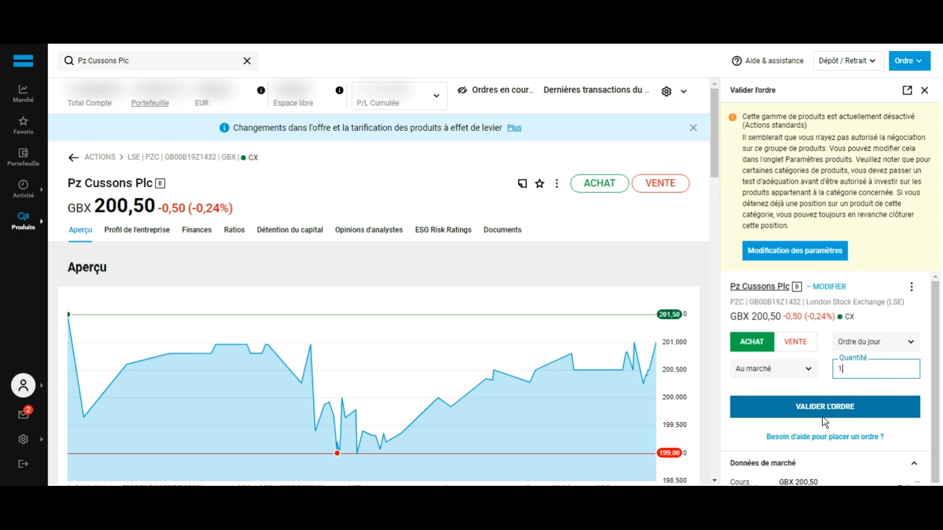
pyautogui.click(932, 99)
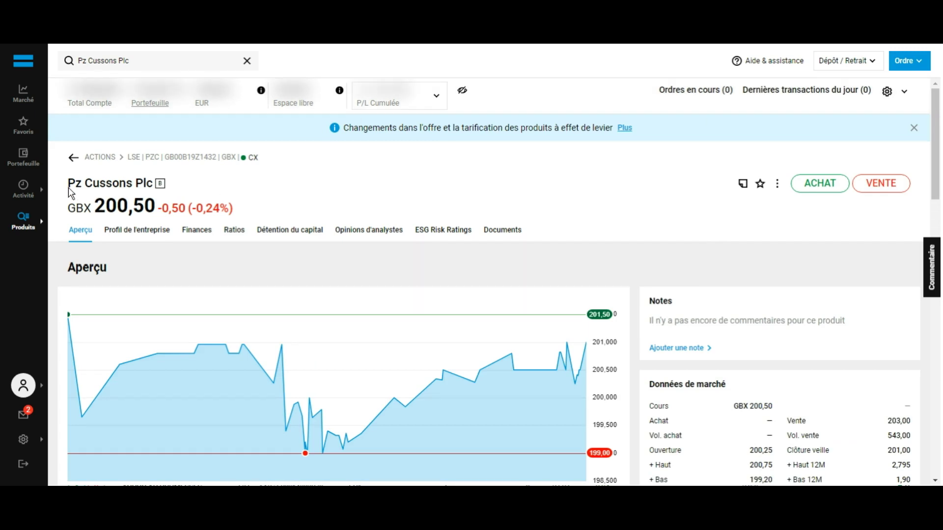
# - Review the portfolio's open positions, the FM compensation and the upcoming dividends
pyautogui.click(29, 172)
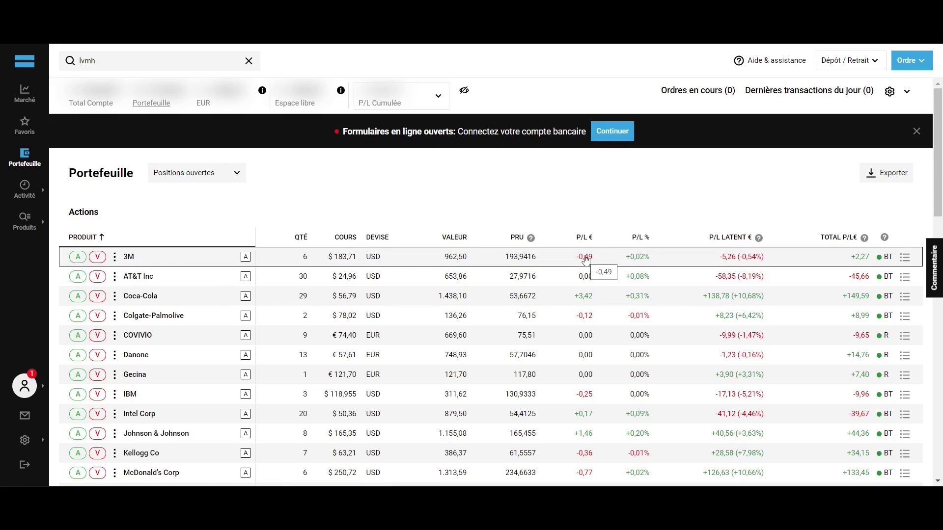
pyautogui.scroll(-8, 639, 243)
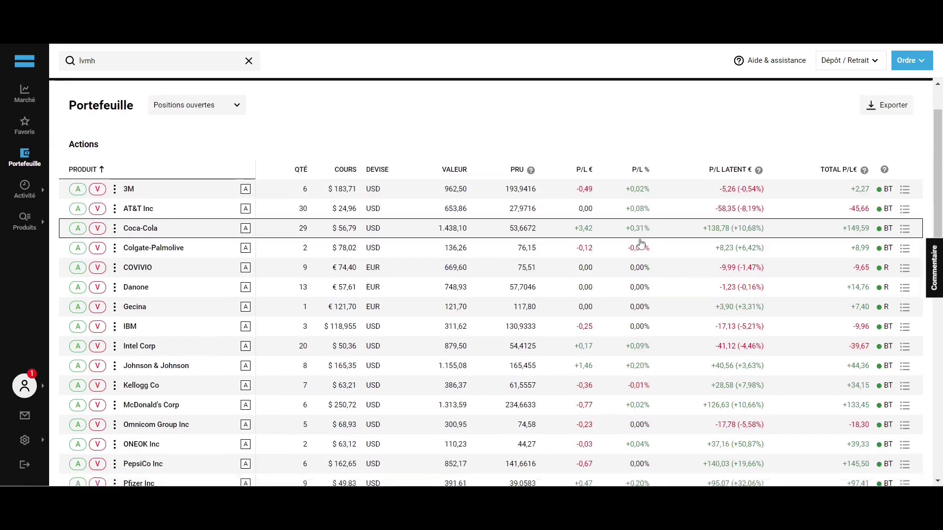
pyautogui.scroll(-5, 641, 243)
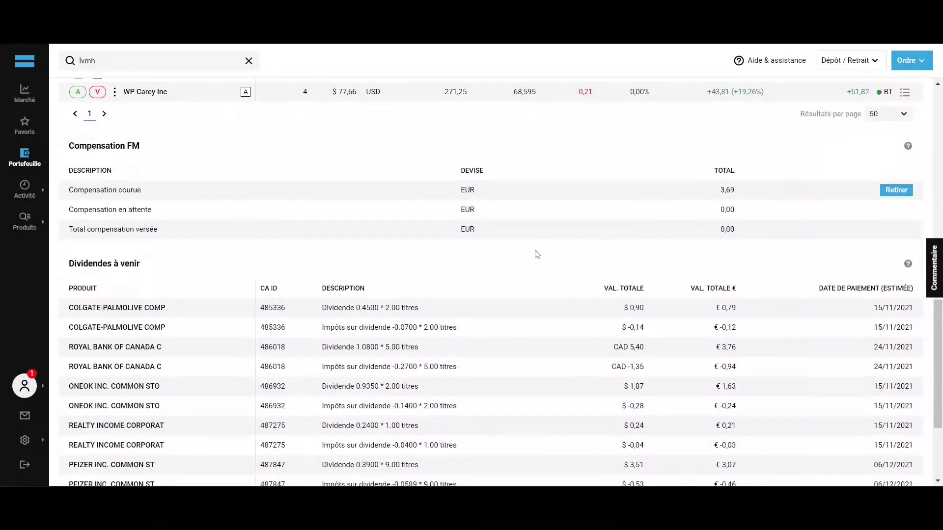
pyautogui.scroll(-3, 384, 181)
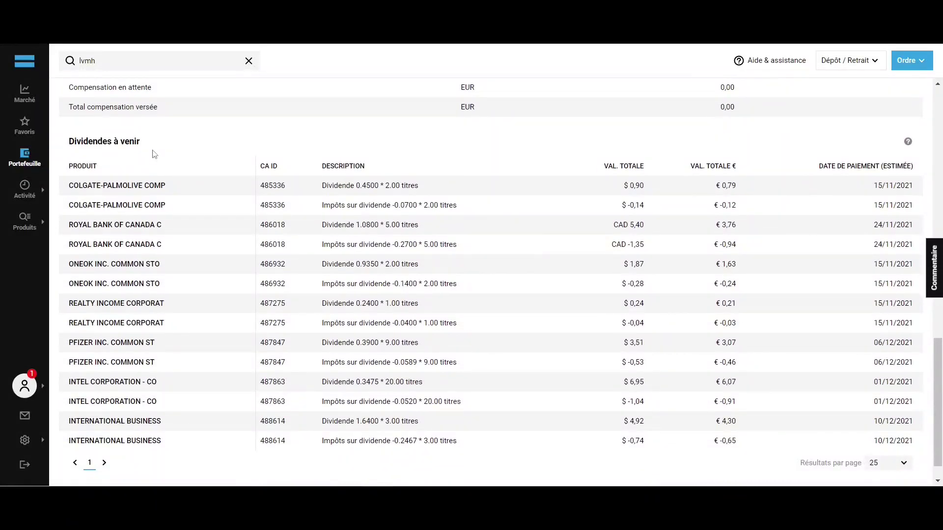
pyautogui.scroll(15, 157, 154)
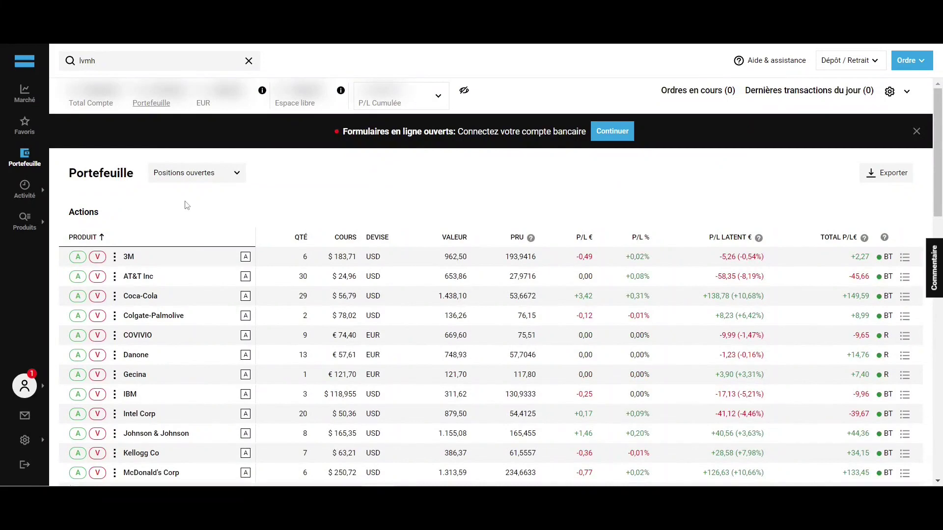
# - Fill in a sell order for the 3M position at market price (Au marché) with a quantity of 1
pyautogui.click(98, 257)
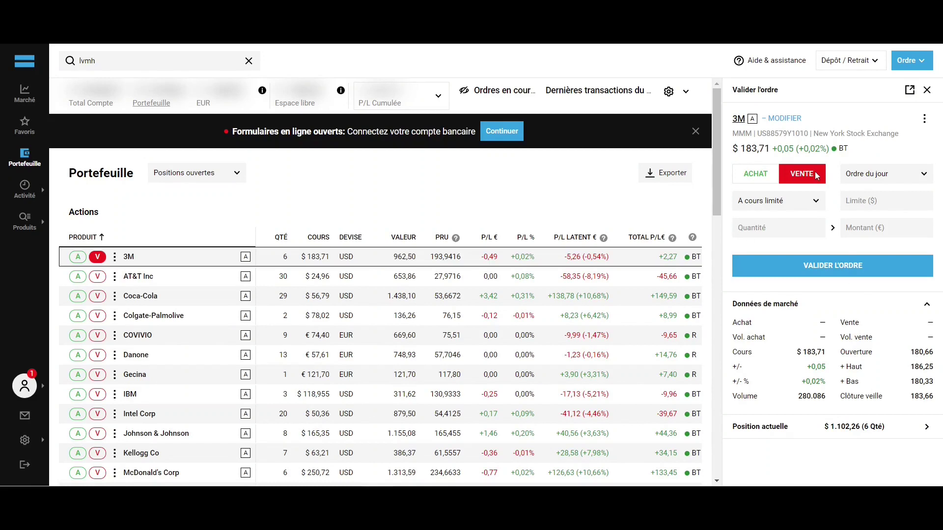
pyautogui.click(801, 205)
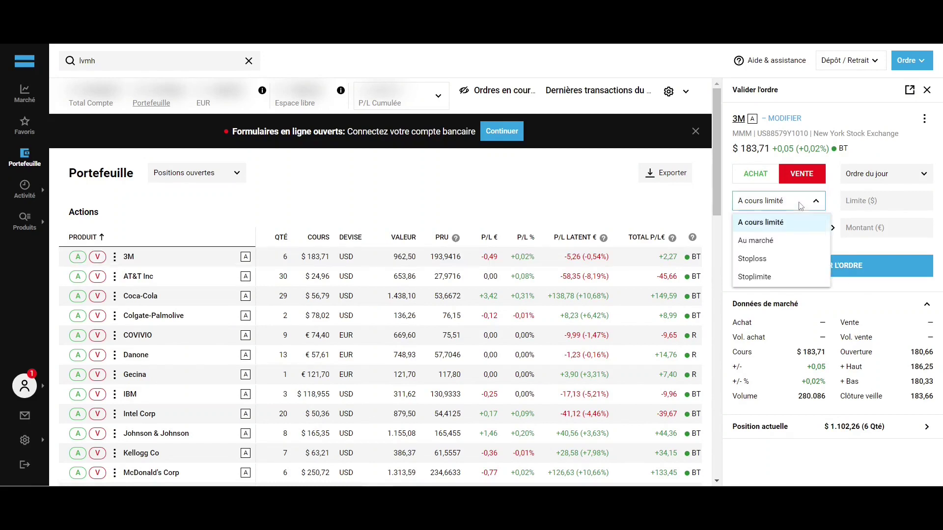
pyautogui.click(784, 240)
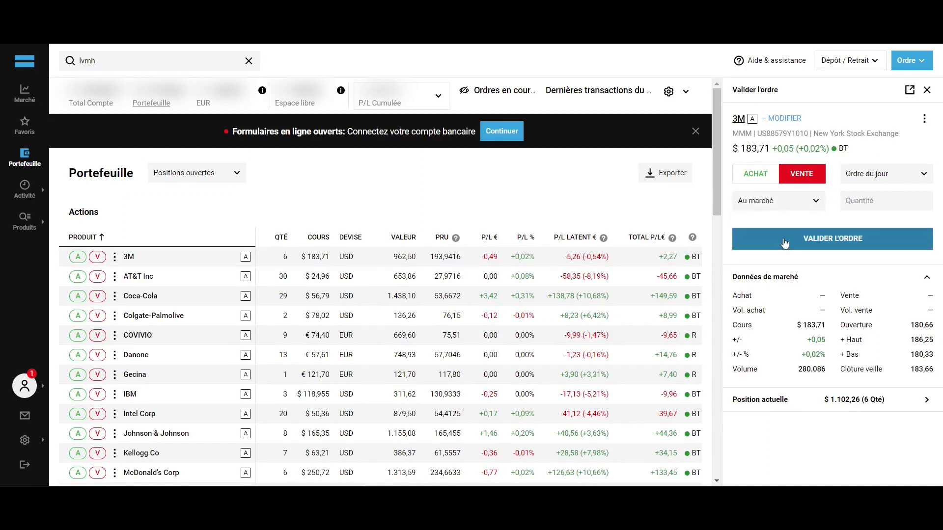
pyautogui.click(866, 200)
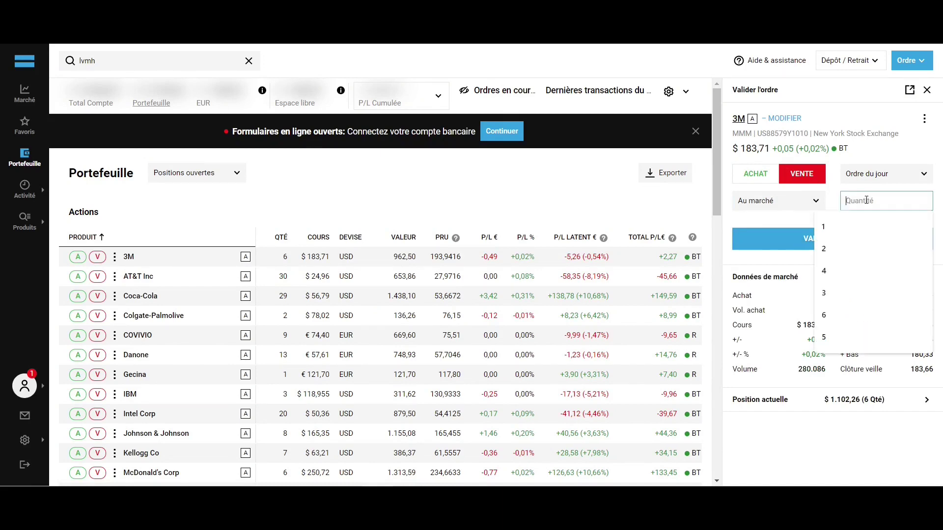
pyautogui.write('1')
pyautogui.click(836, 194)
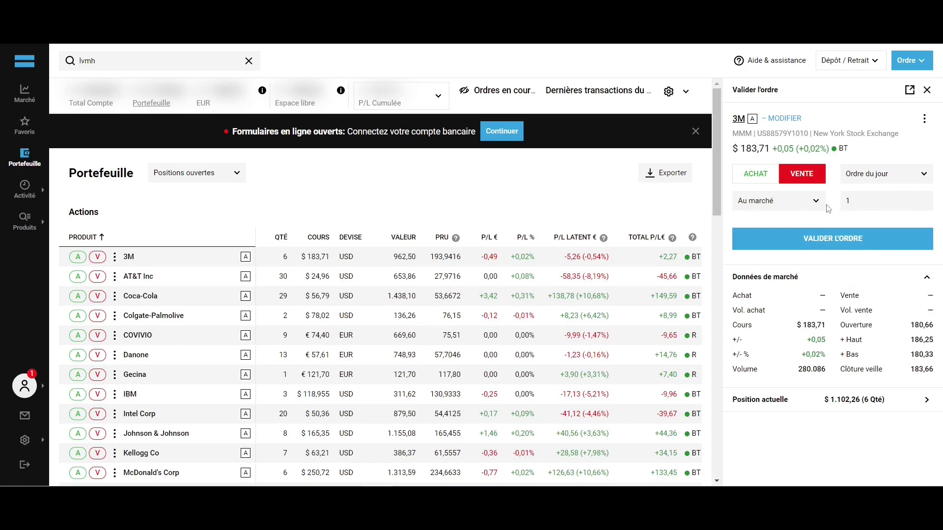